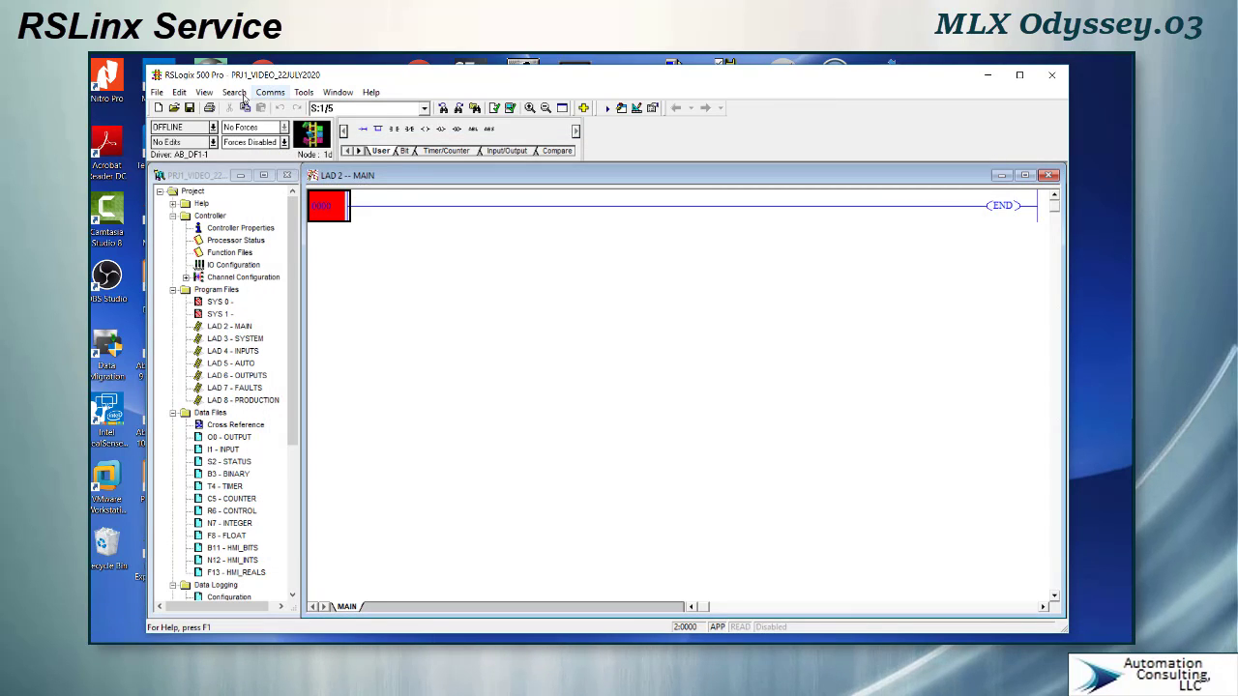
- Download the program to the processor, agreeing to switch it to remote PROG mode
click(270, 91)
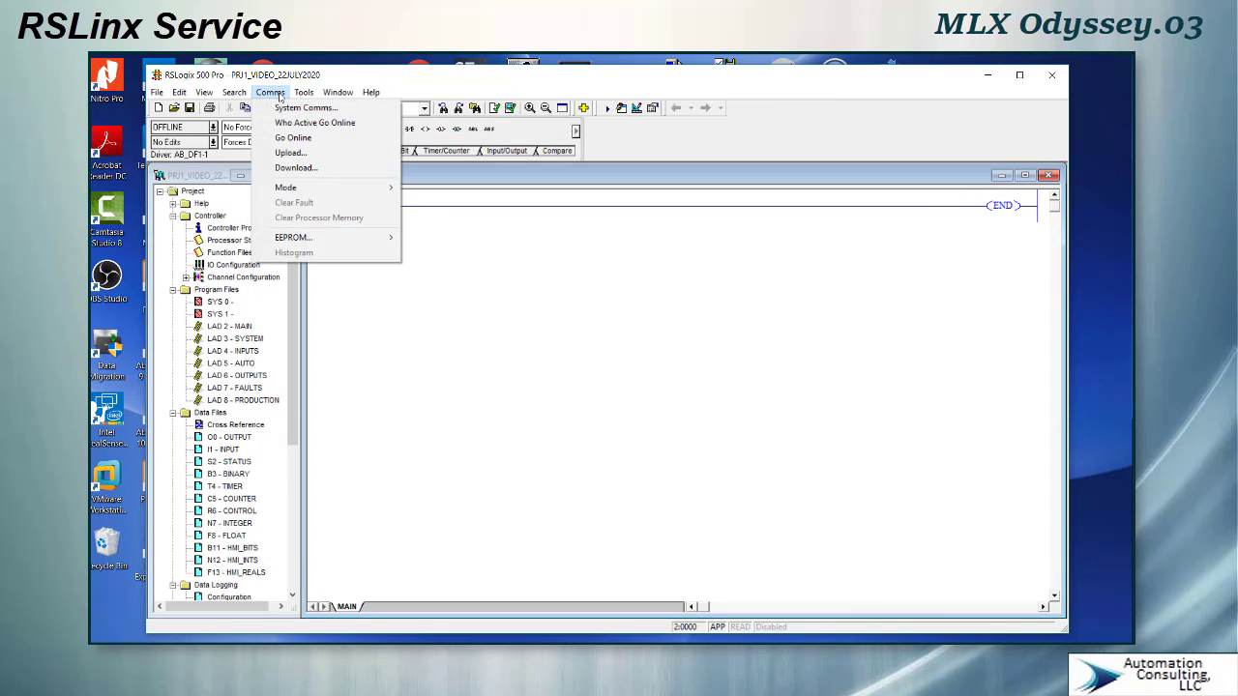
click(296, 167)
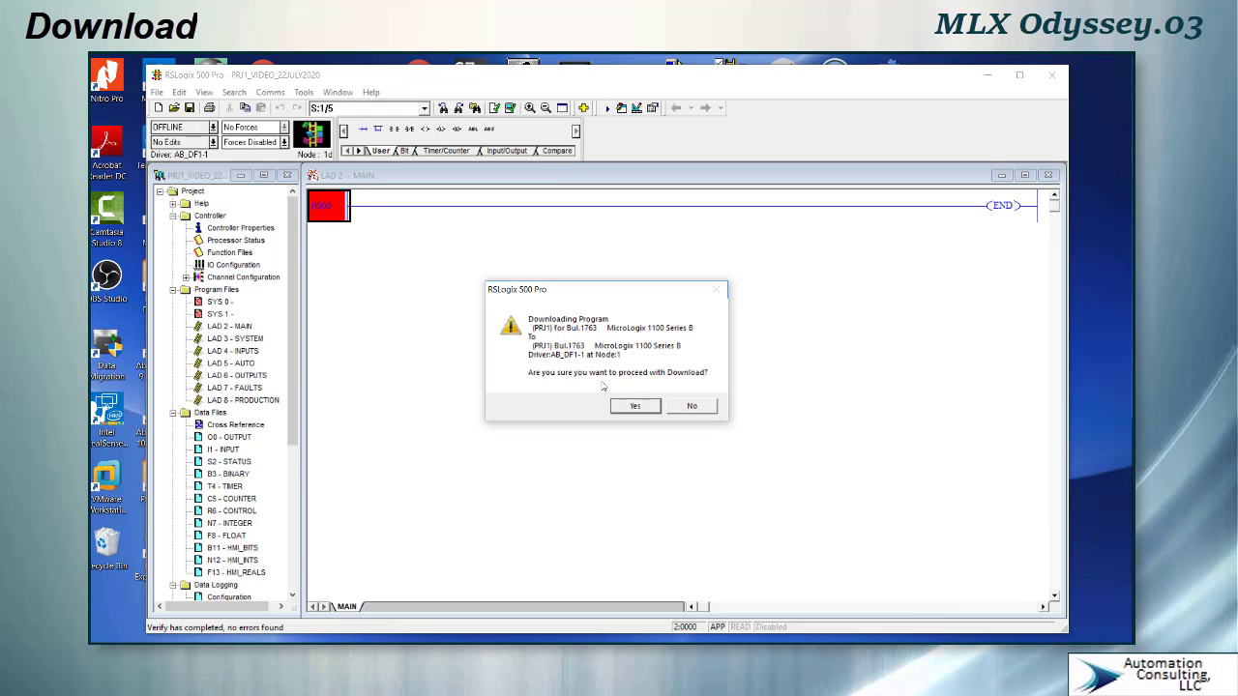
click(634, 407)
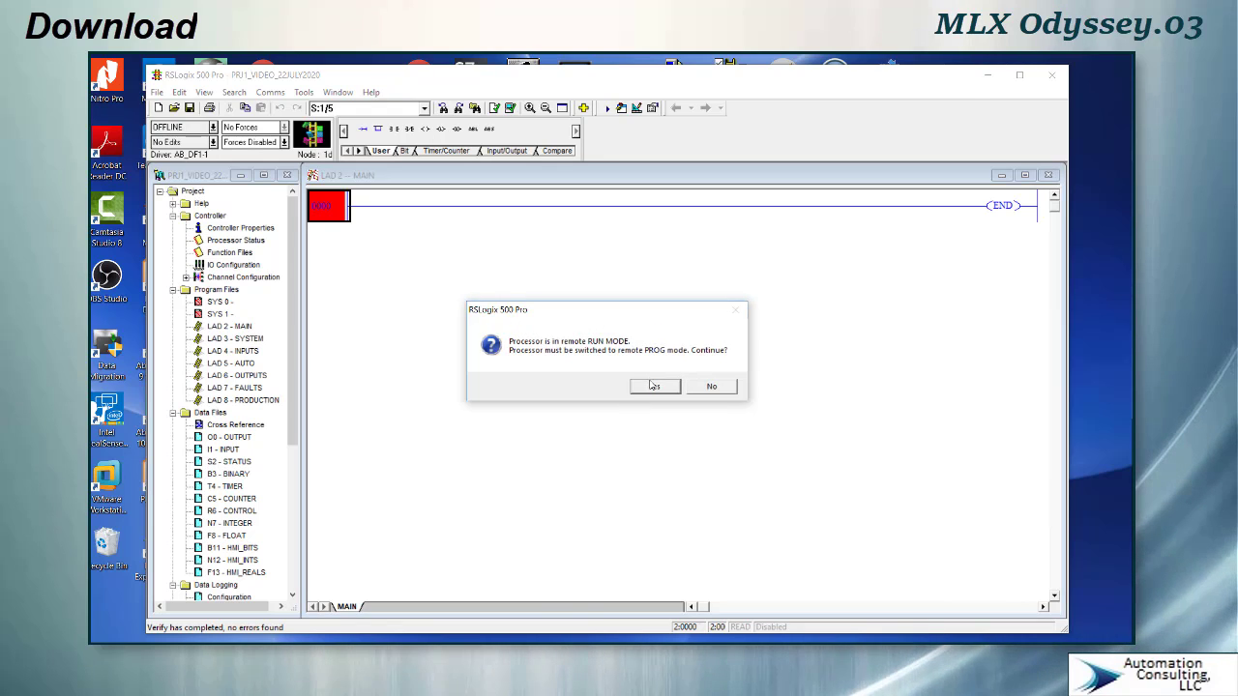
click(651, 388)
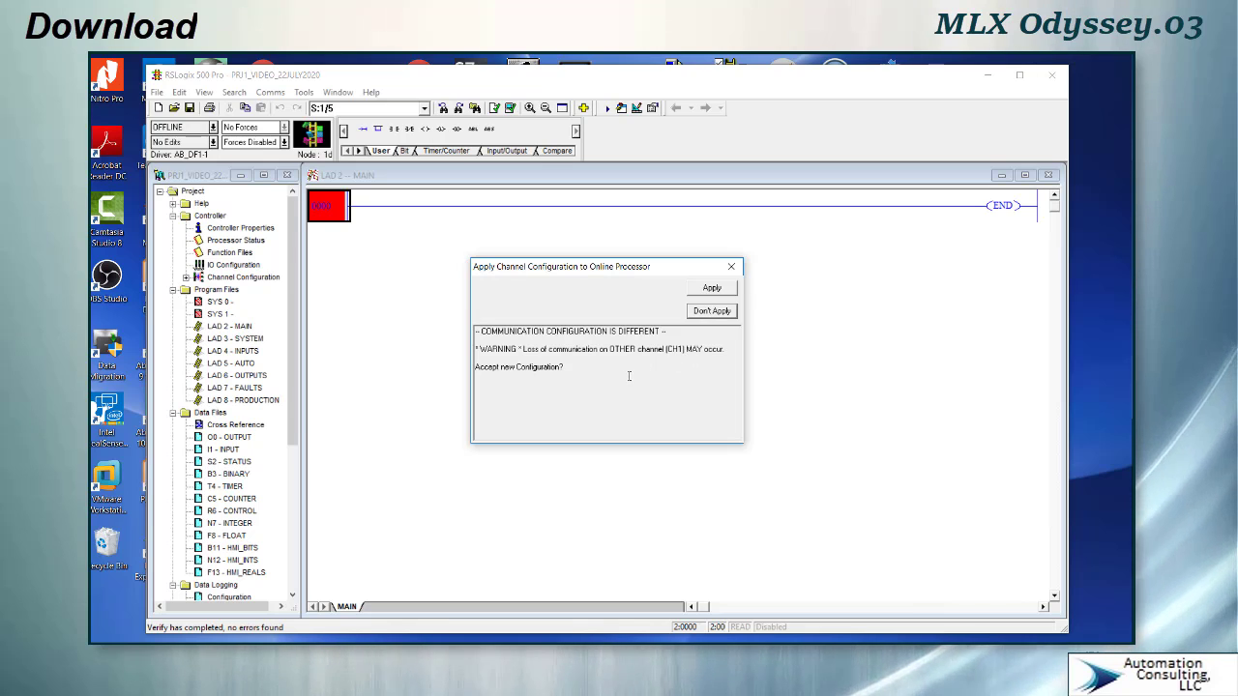
- Apply the new channel configuration to the processor, change it back to Run mode and go online
click(715, 292)
click(698, 395)
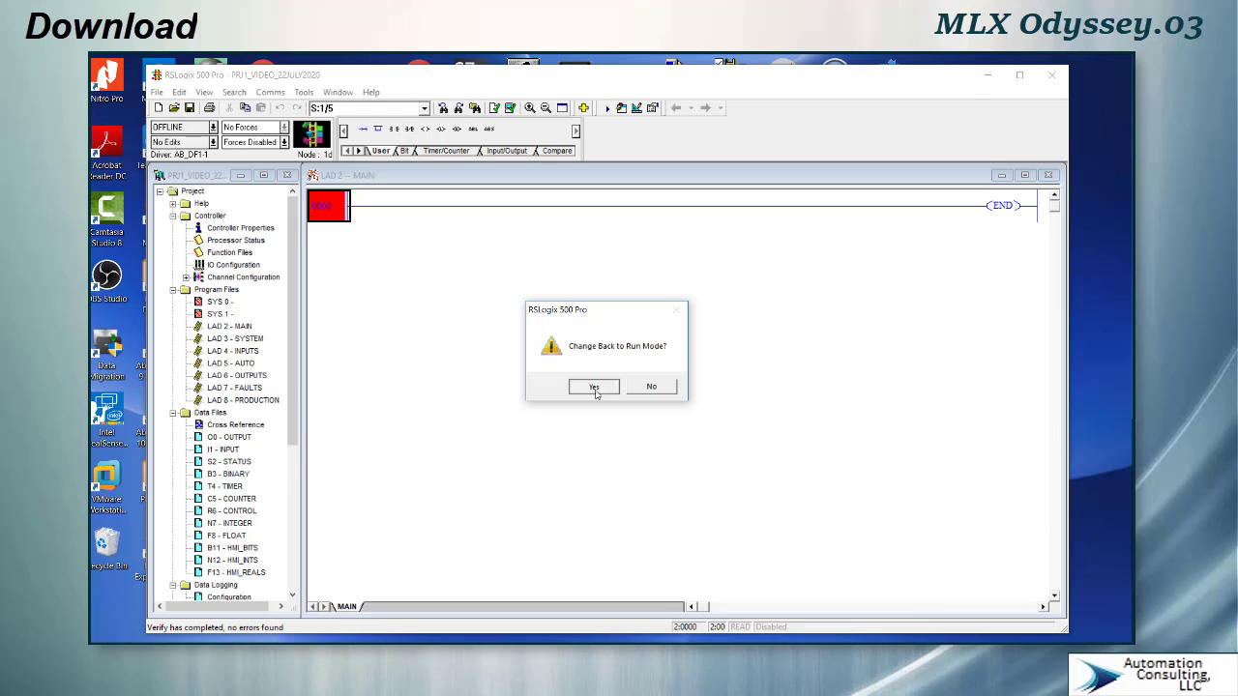
click(594, 388)
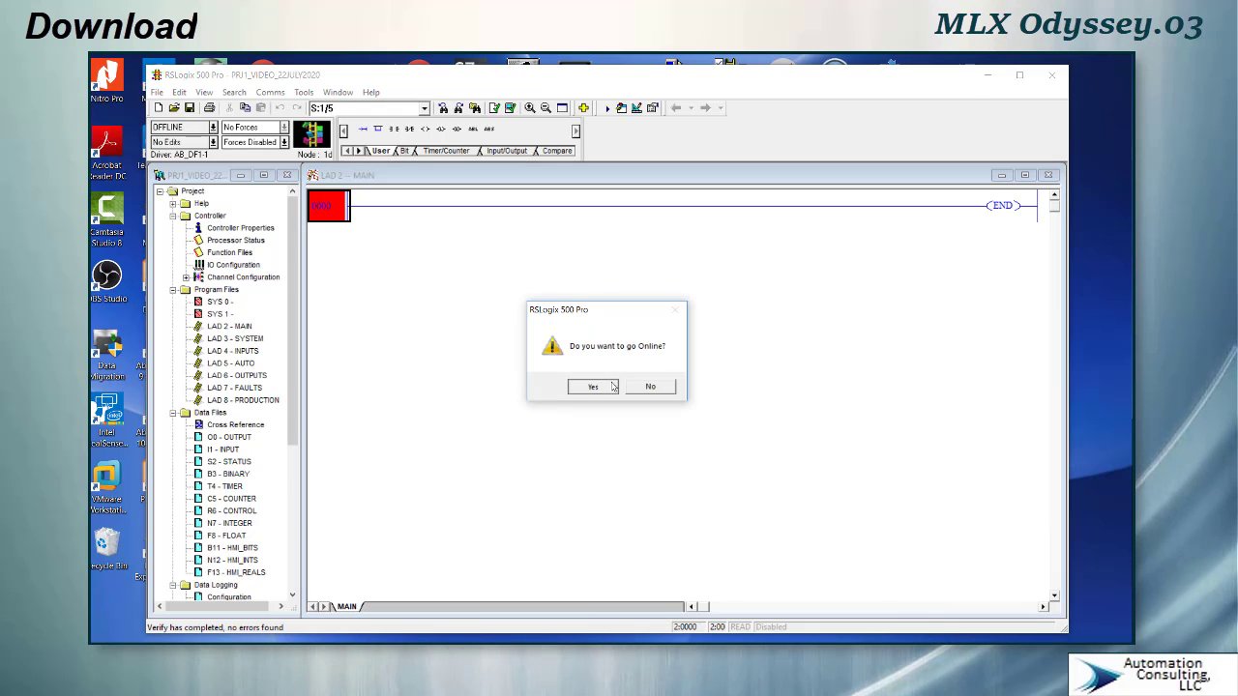
click(613, 387)
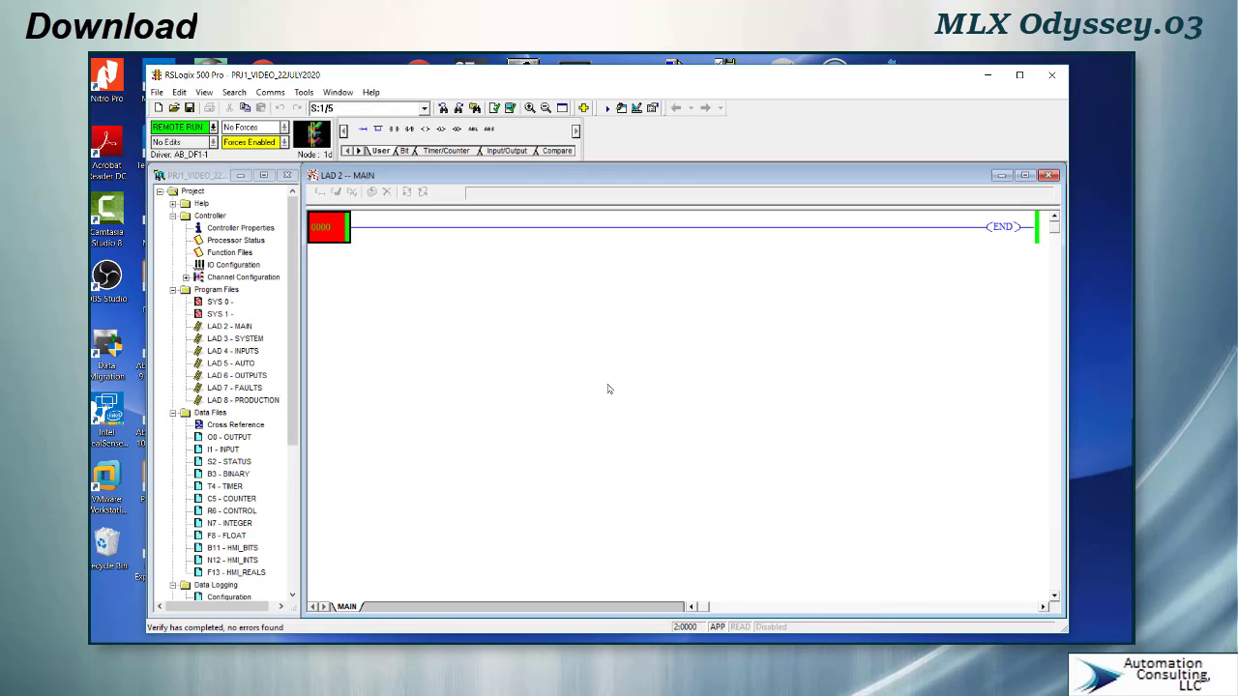
- Open the Channel Configuration and review the Channel 0 and Channel 1 settings
click(295, 275)
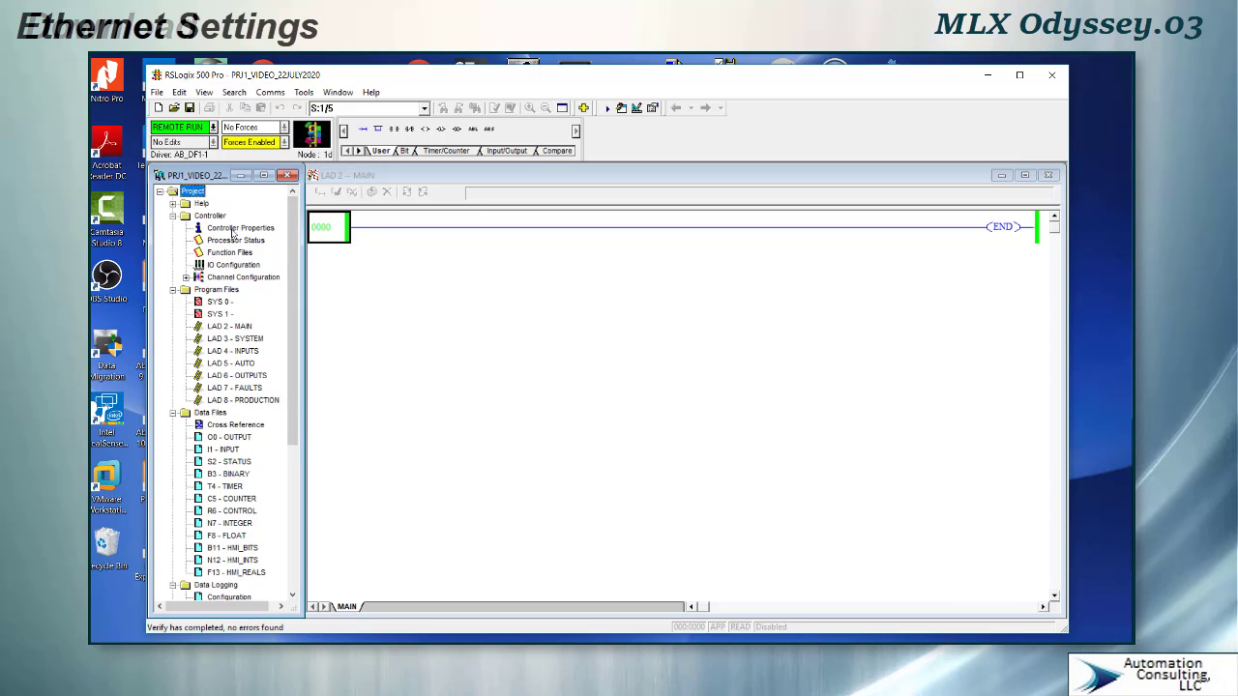
double_click(235, 279)
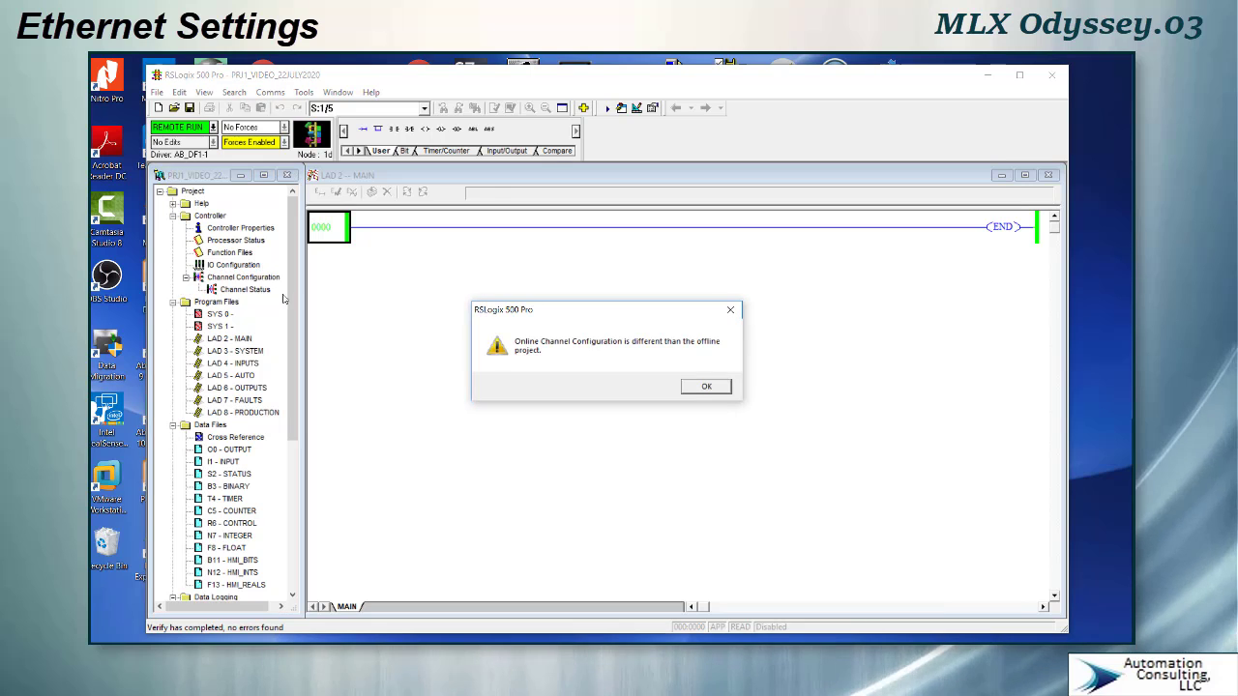
click(705, 385)
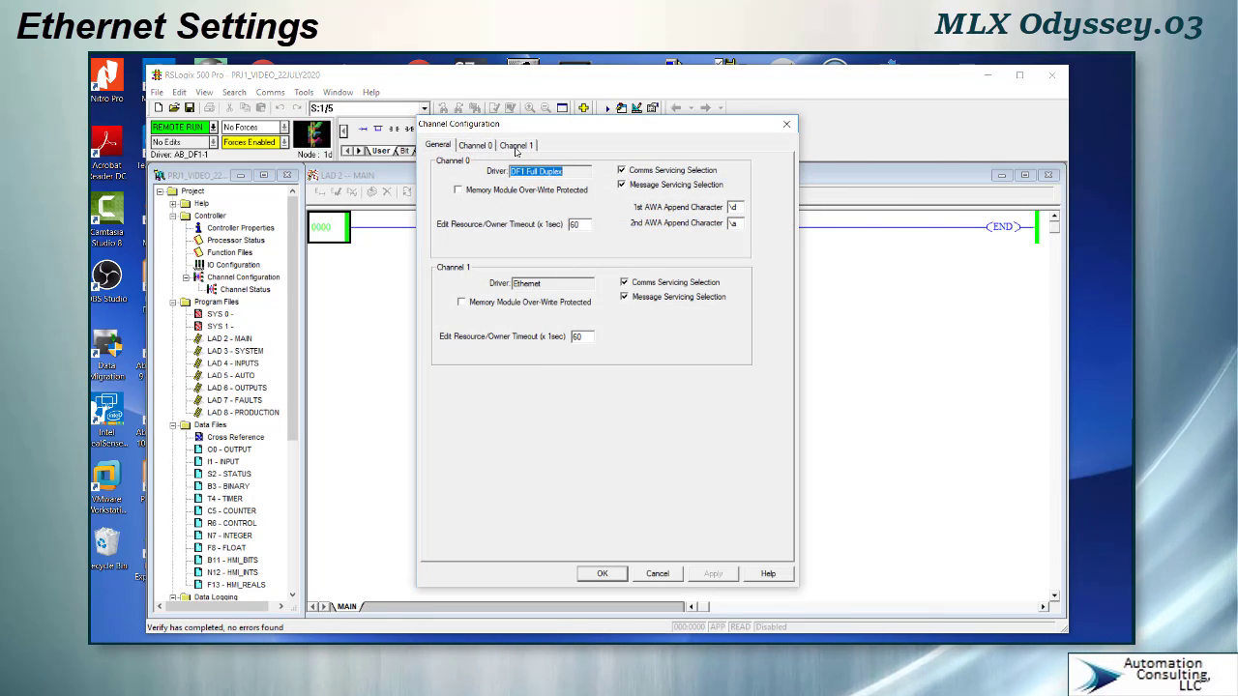
click(484, 147)
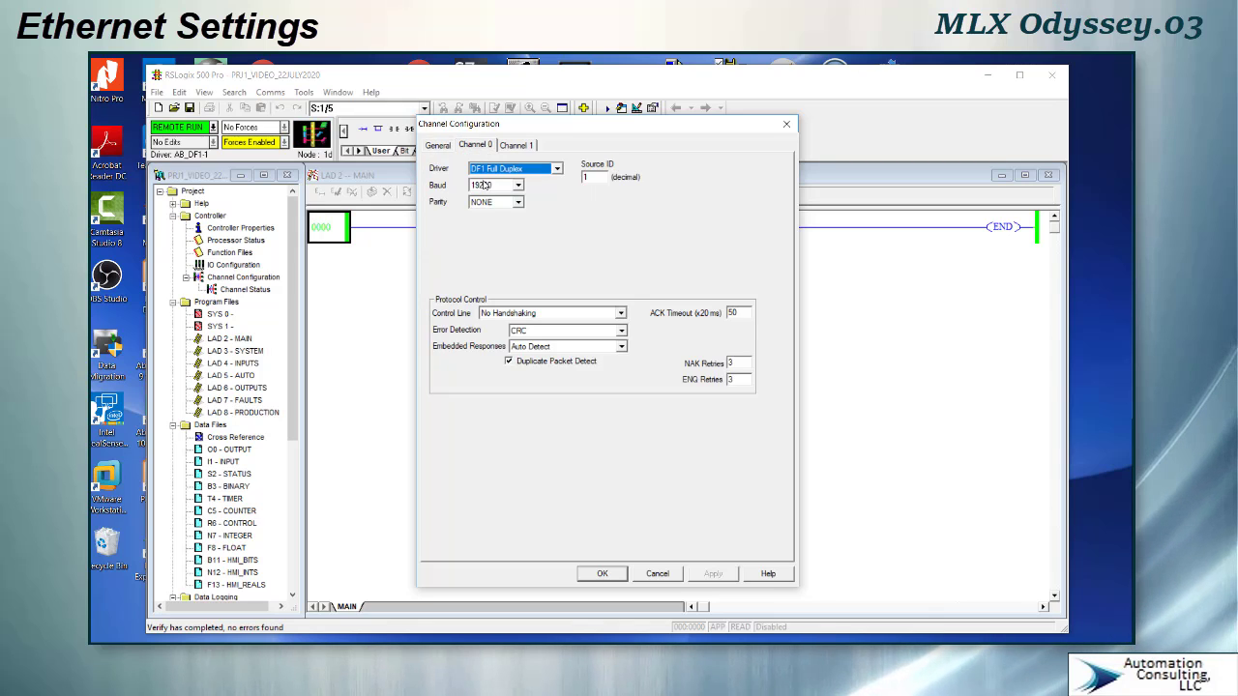
click(518, 145)
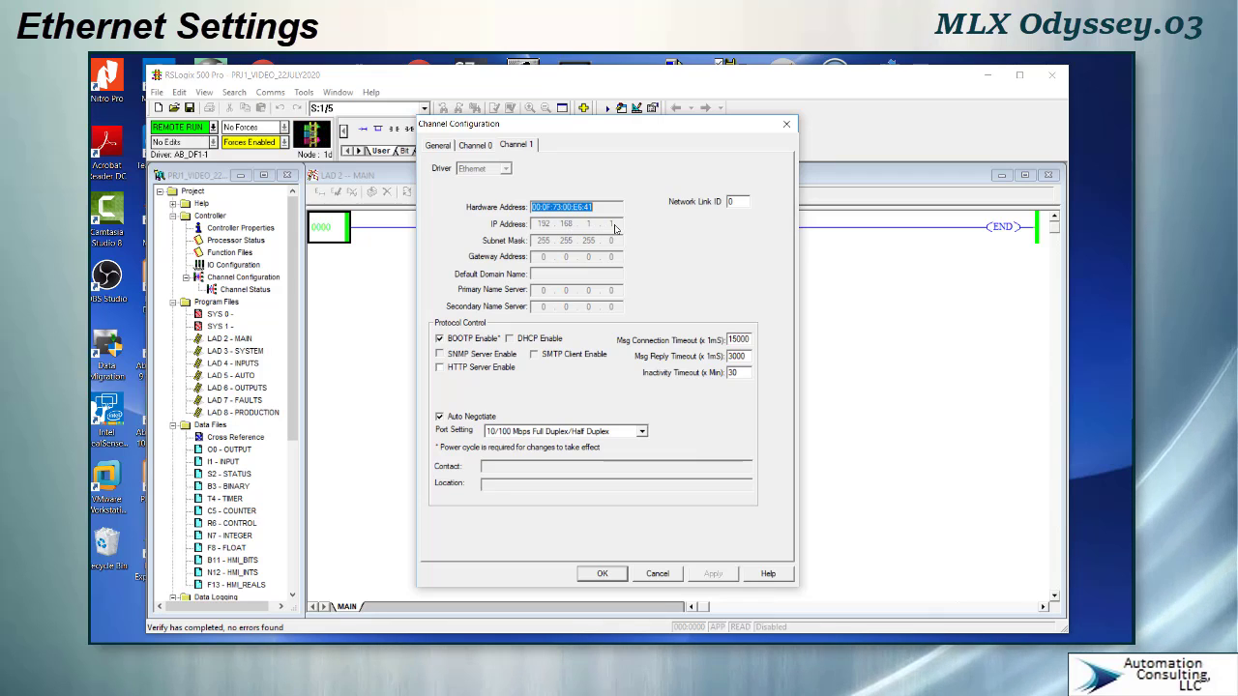
- Switch to the Windows network settings and open the Ethernet adapter options in Network Connections
mouse_move(711, 643)
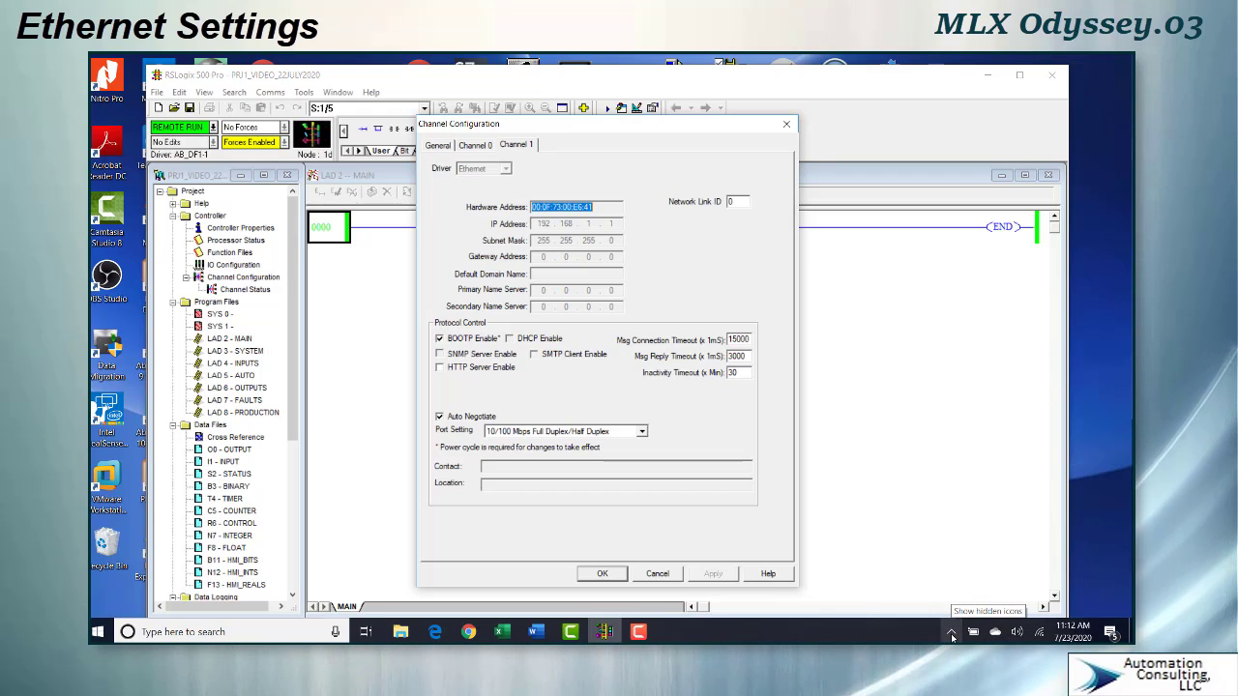
click(1040, 632)
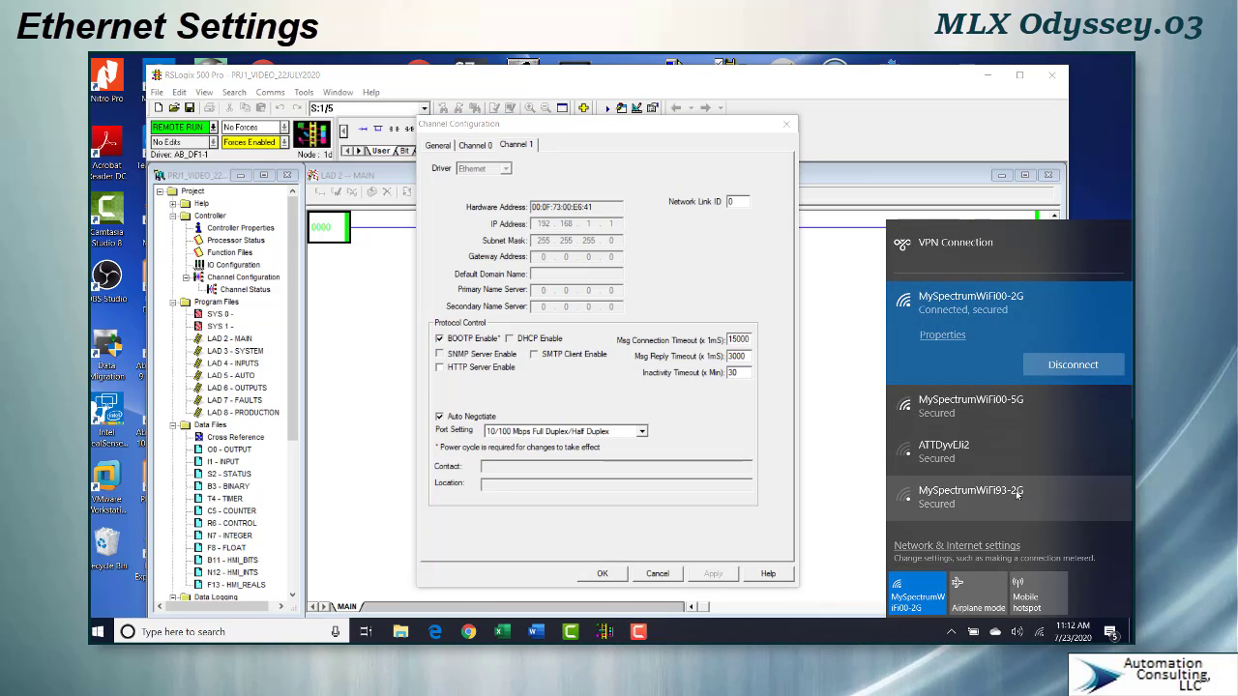
click(957, 546)
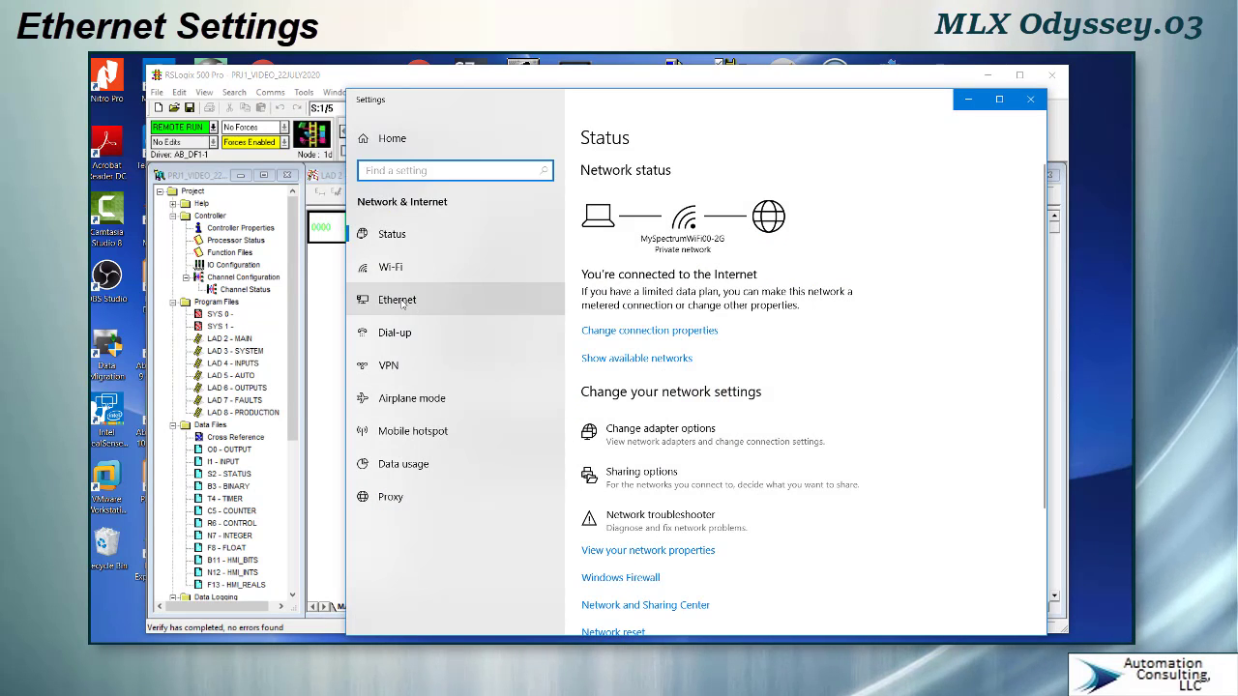
click(399, 301)
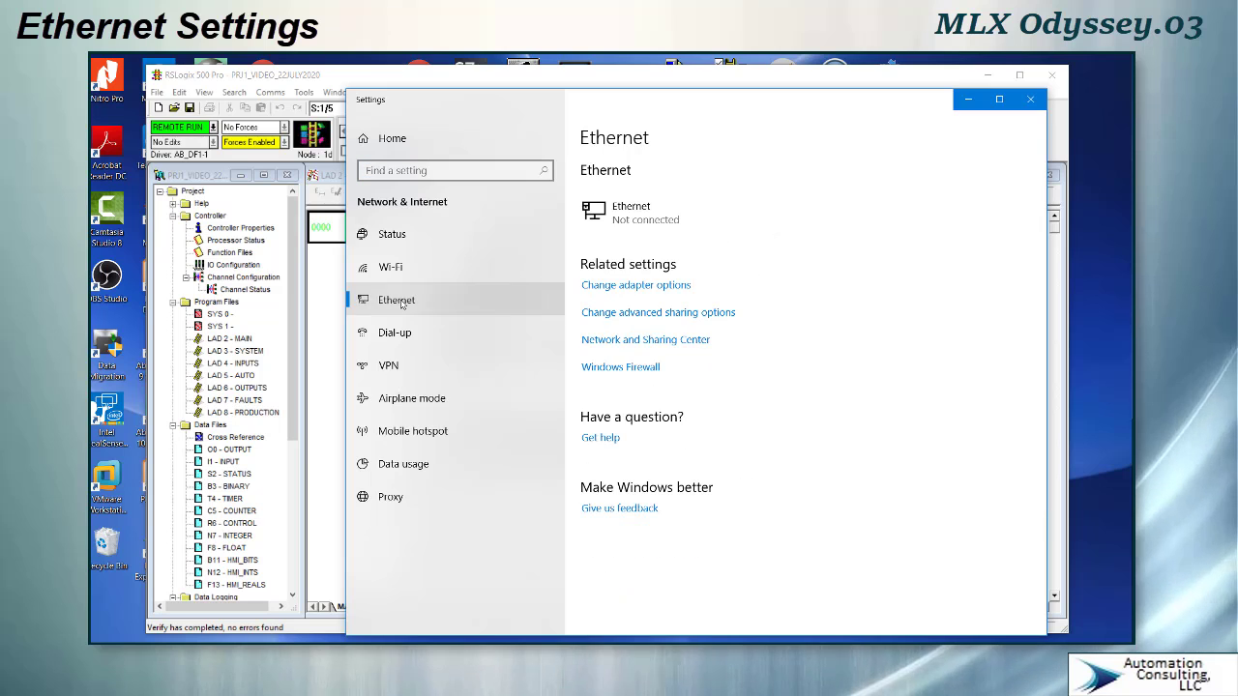
click(621, 286)
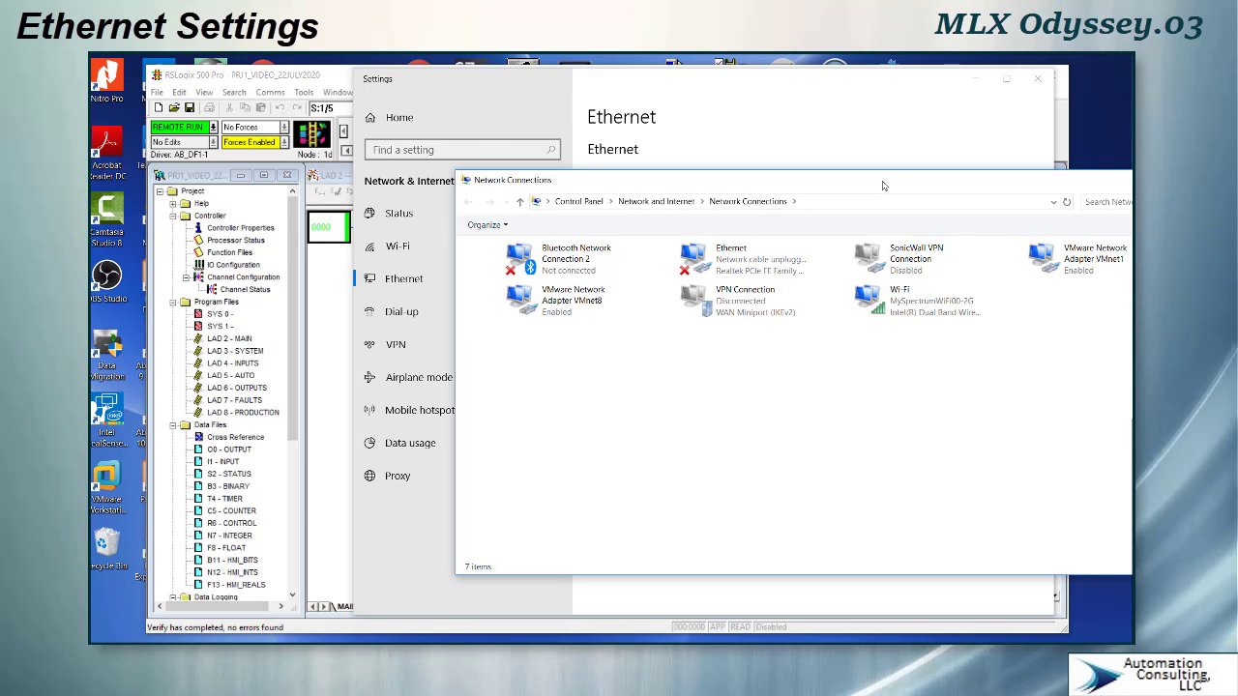
drag(883, 186, 684, 144)
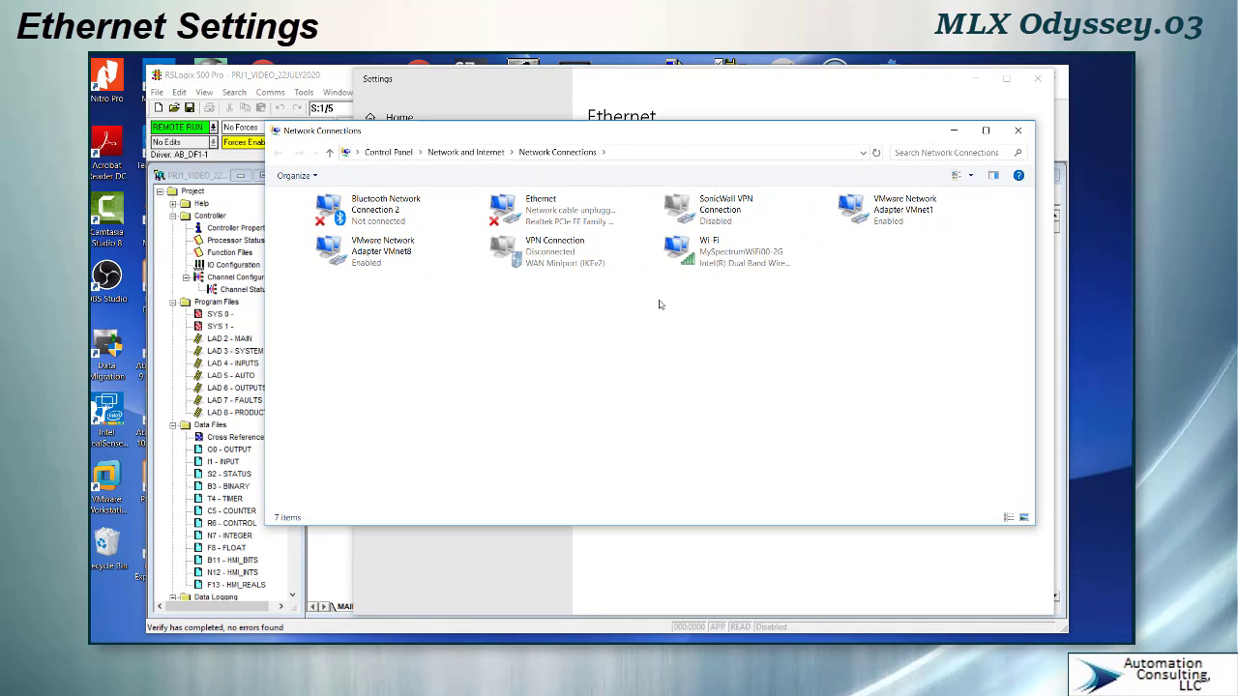
- Open the Internet Protocol Version 4 (TCP/IPv4) properties of the Ethernet adapter
double_click(557, 212)
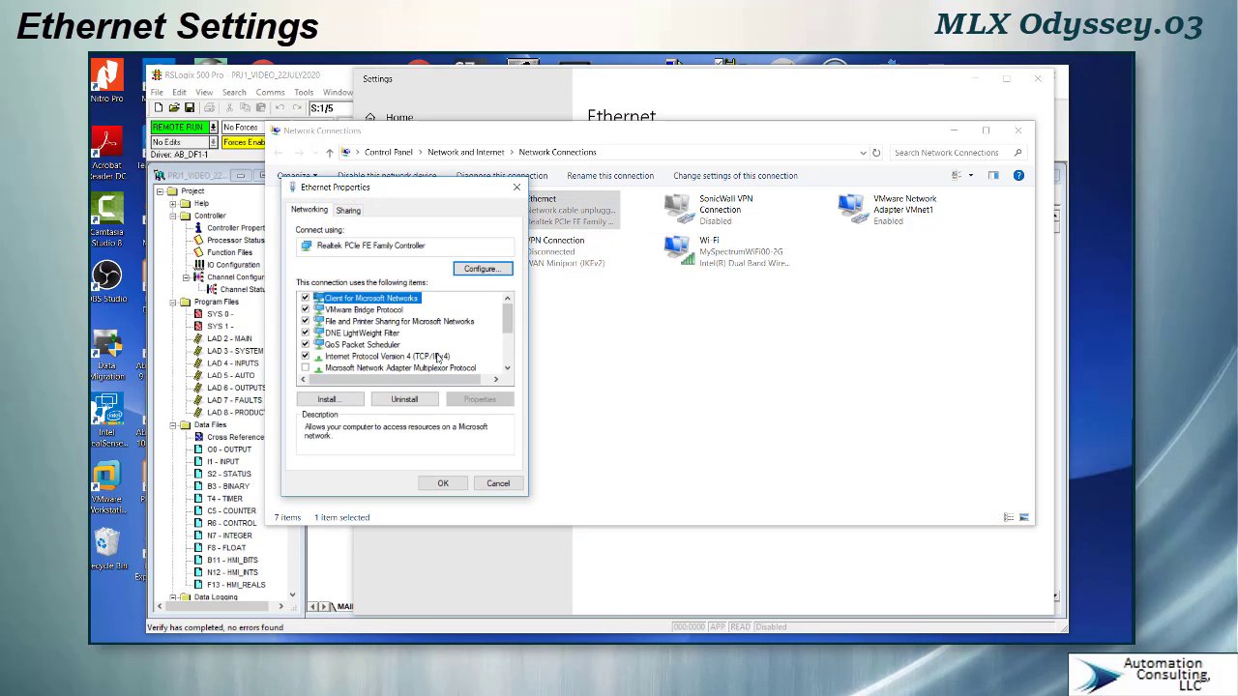
click(446, 358)
click(480, 399)
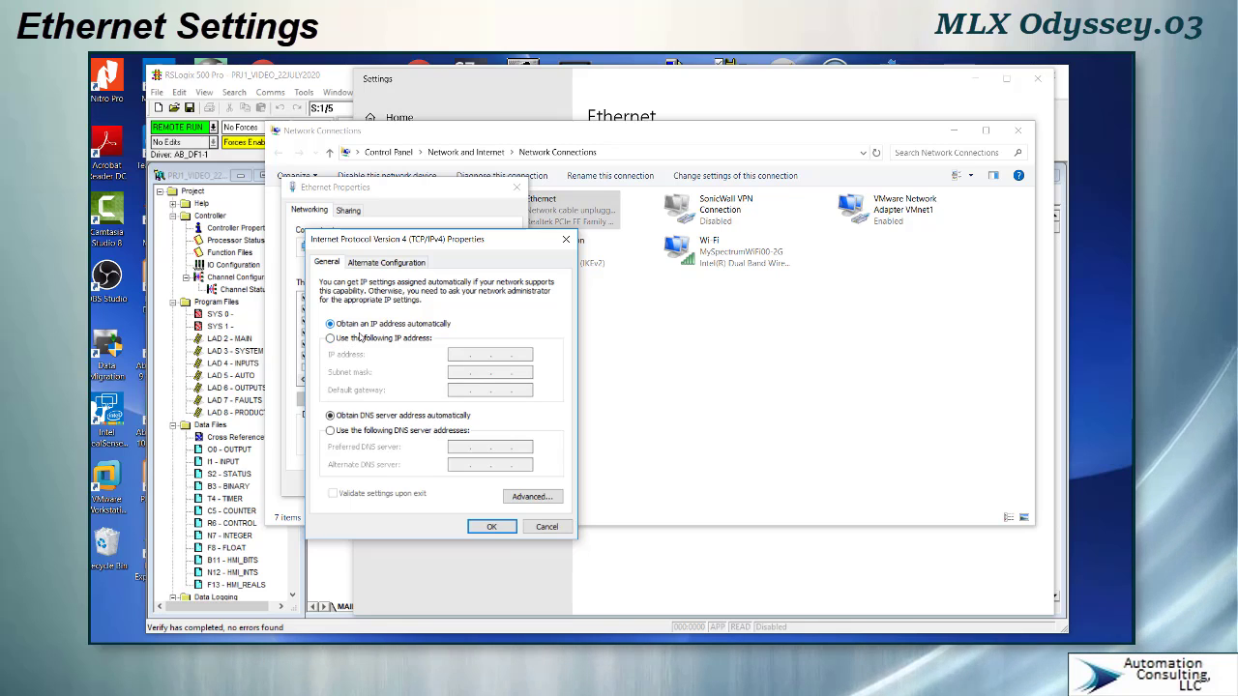
- Assign the static IP address 192.168.3.10 with subnet mask 255.255.252.0 and confirm the IPv4 settings
click(332, 338)
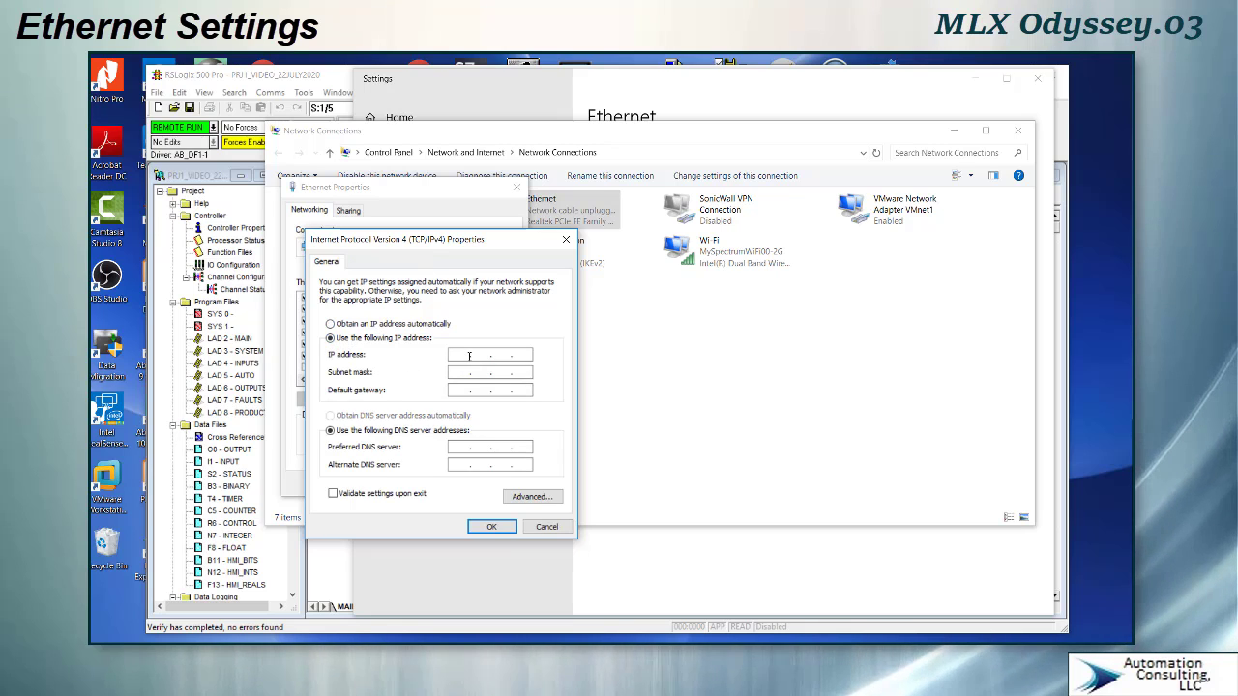
click(461, 355)
text(192.168.3.)
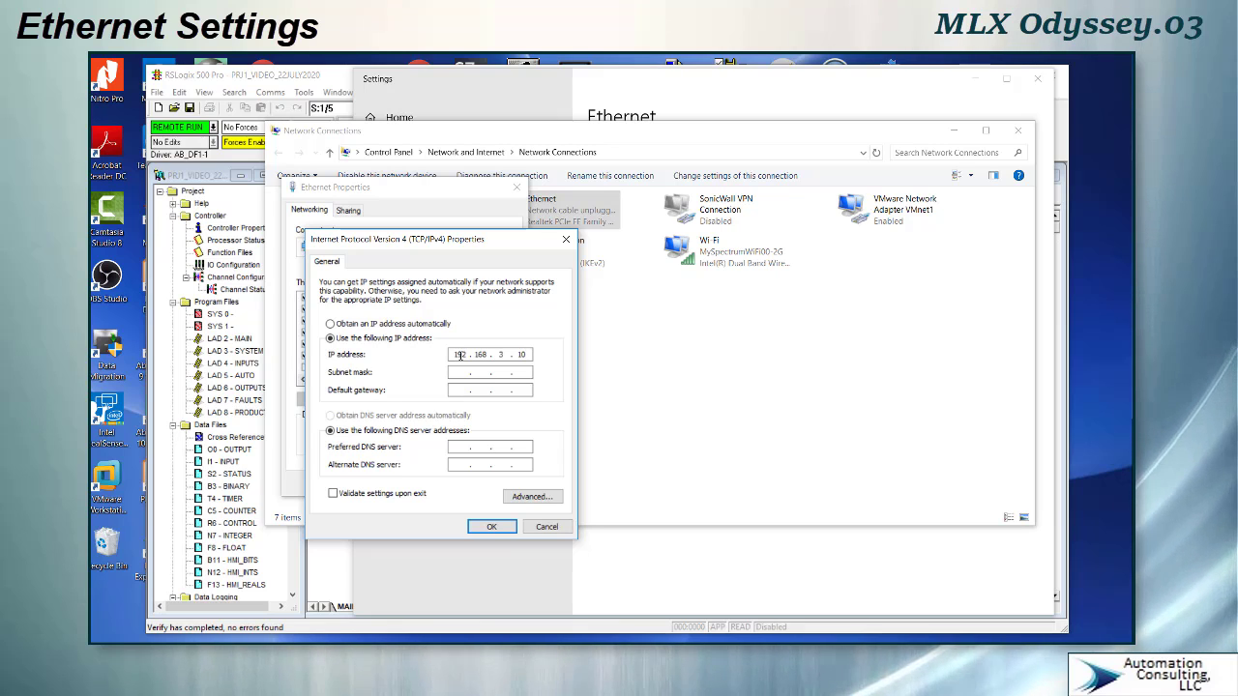
click(460, 373)
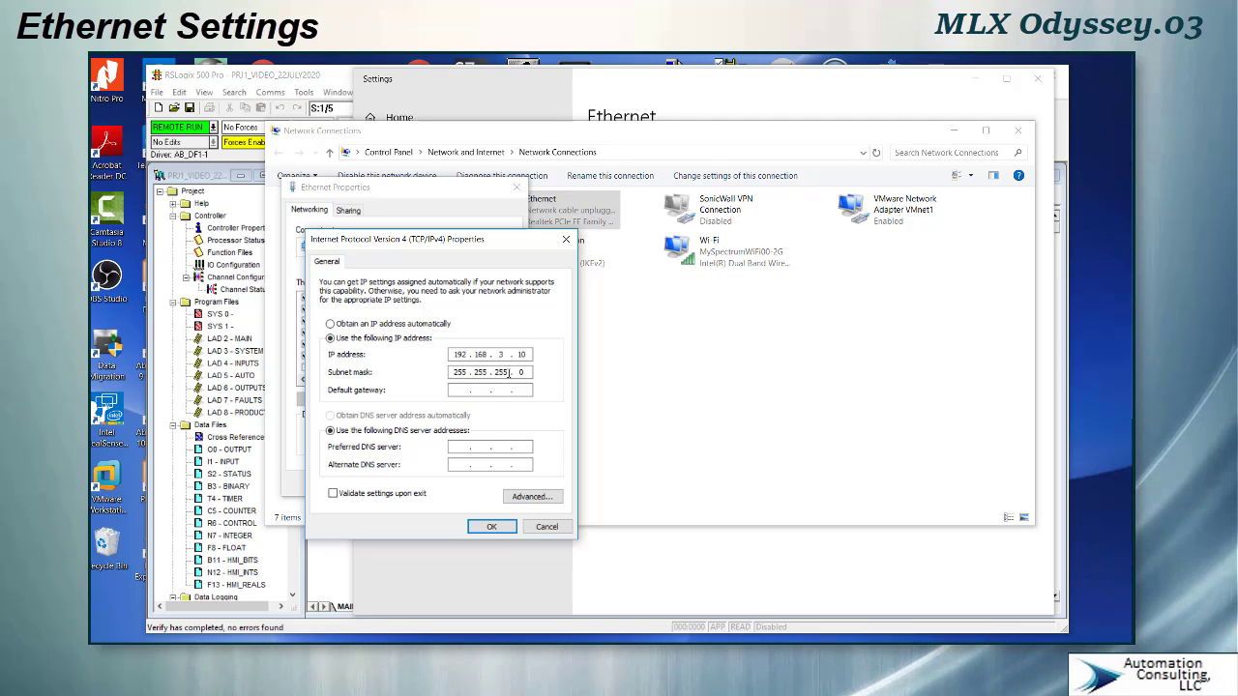
key(BackSpace)
text(2)
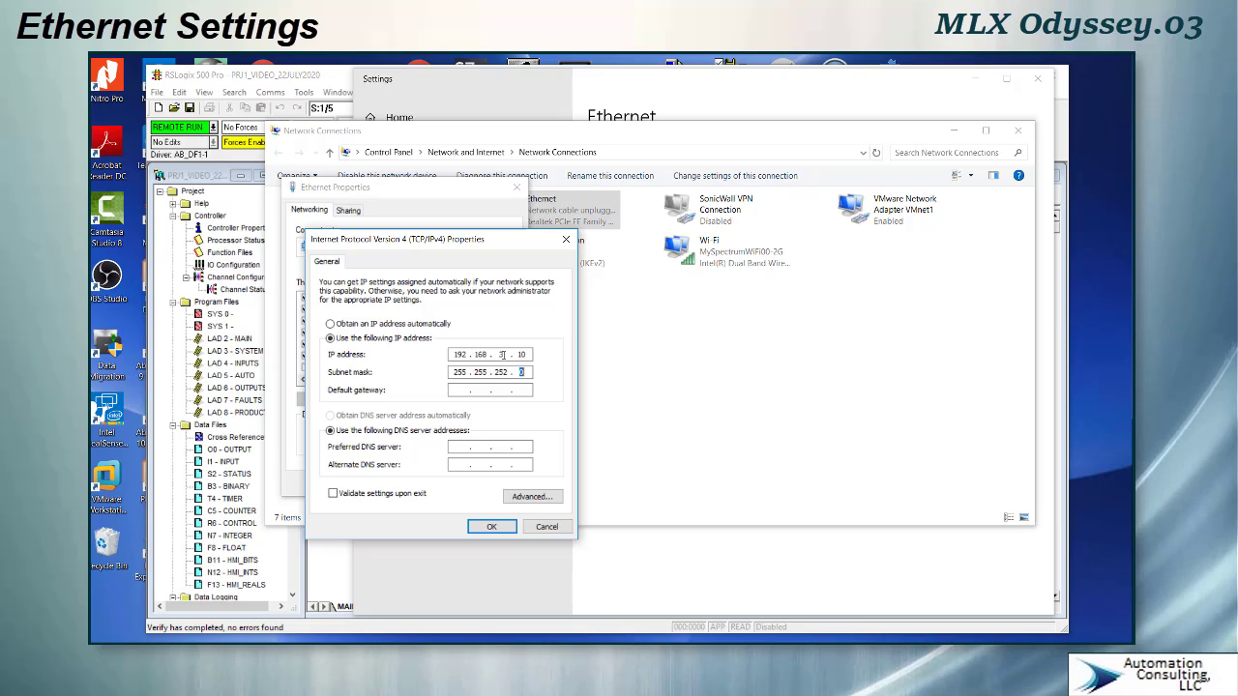
click(492, 527)
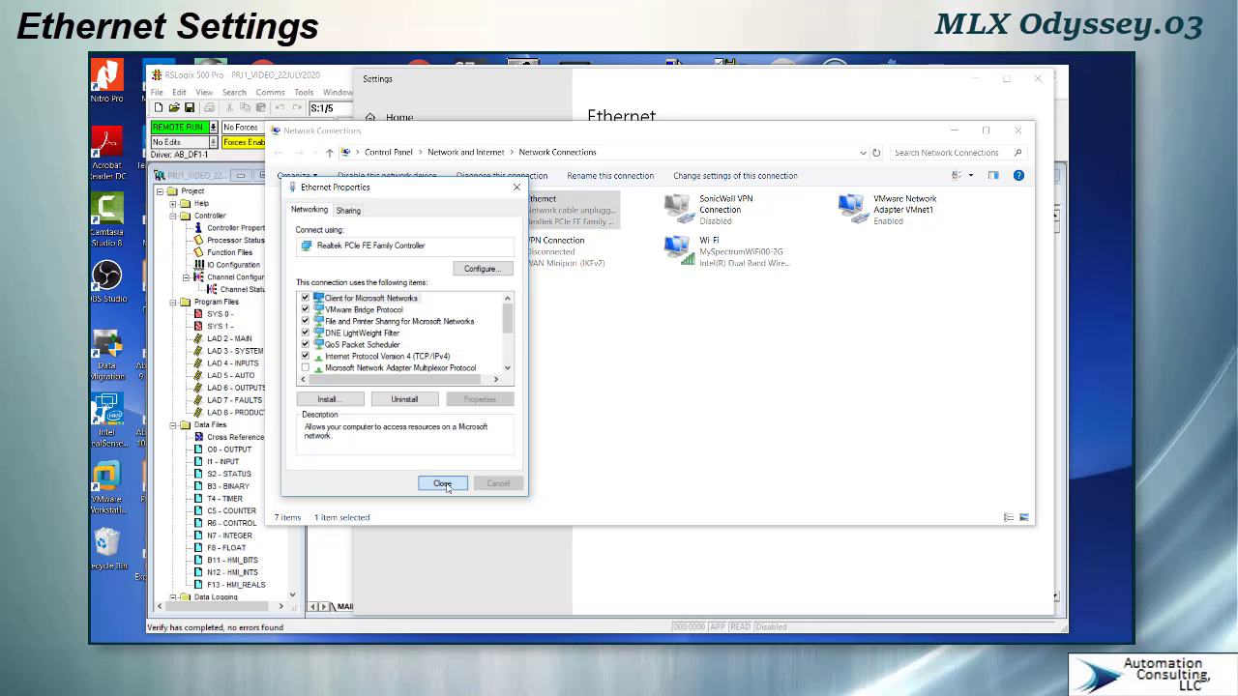
- Close the Ethernet properties and Network Connections windows and return to the RSLogix channel configuration
click(447, 486)
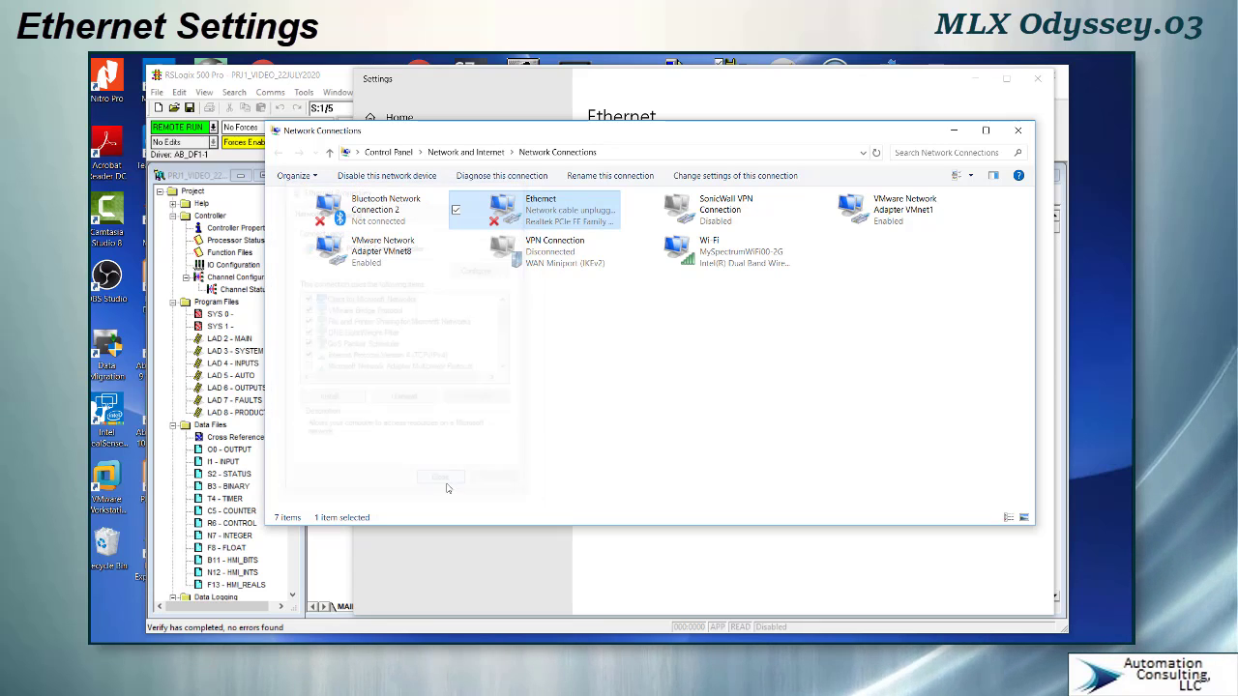
click(1017, 129)
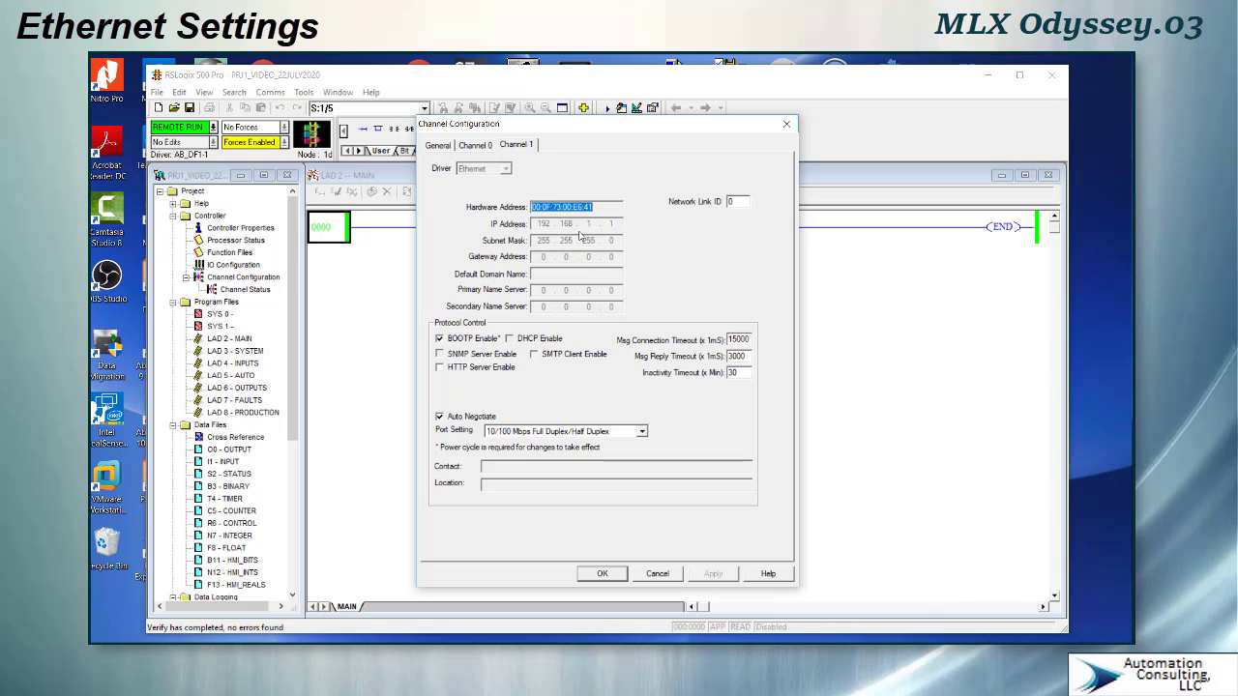
key(alt+Tab)
key(alt+Tab)
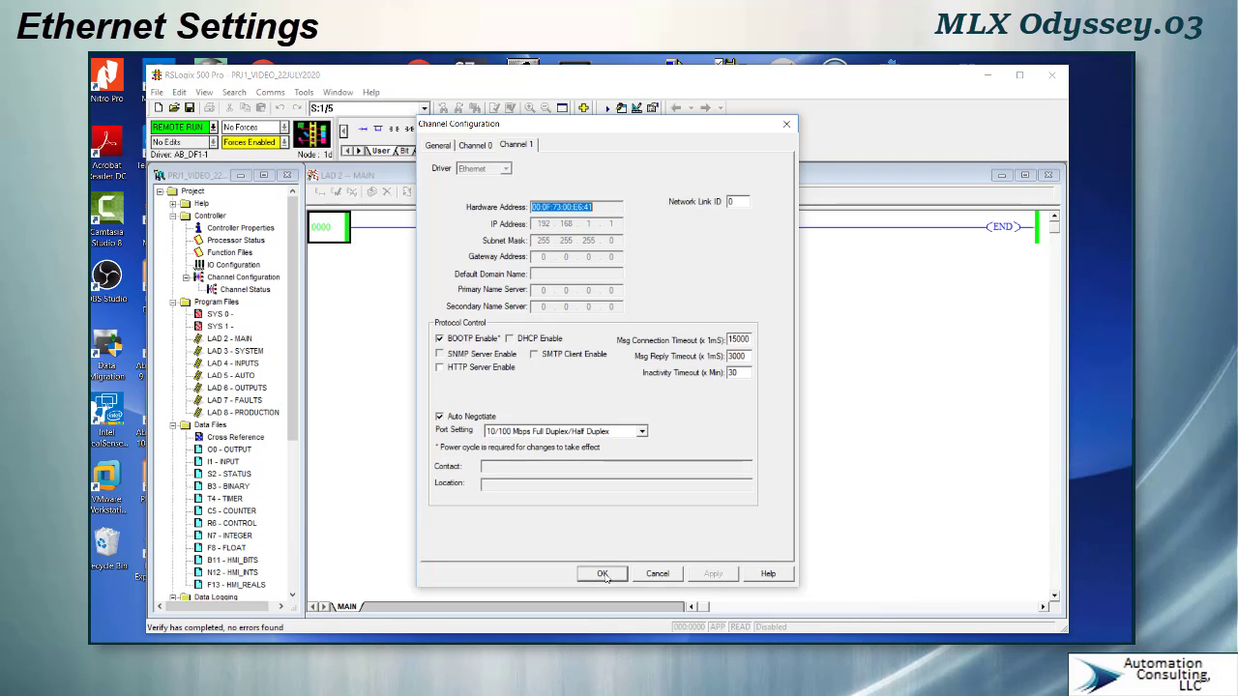